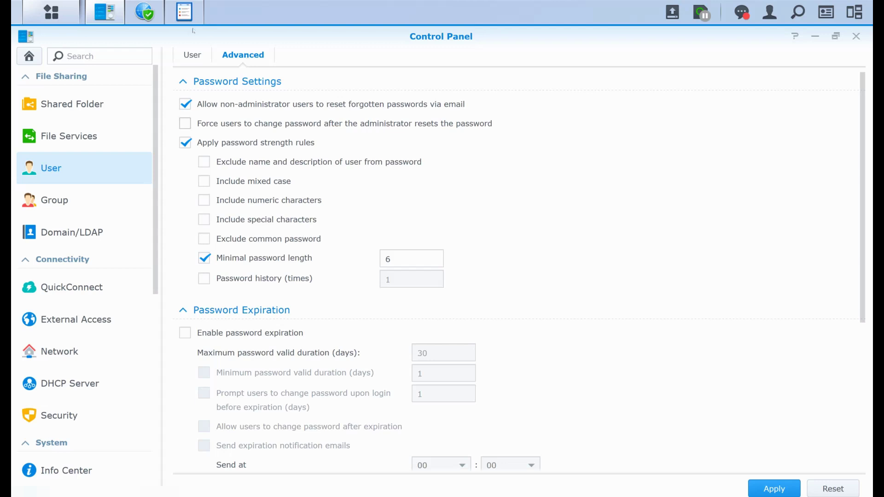
Tick the option requiring users to change their password after an administrator resets it
{"action": "key", "text": "space"}
Scroll the Advanced tab to the 2-step verification policy enforced for administrator group users
{"action": "scroll", "coordinate": [507, 276], "scroll_direction": "down", "scroll_amount": 5}
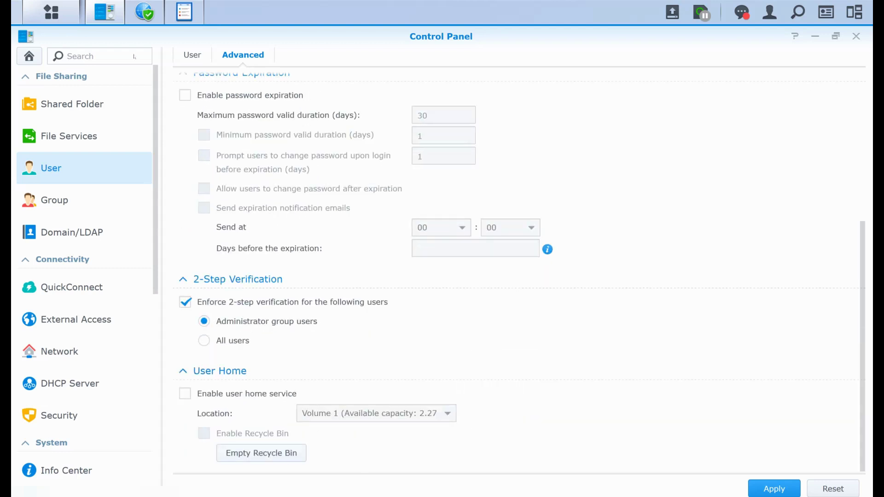
{"action": "scroll", "coordinate": [507, 276], "scroll_direction": "up", "scroll_amount": 1}
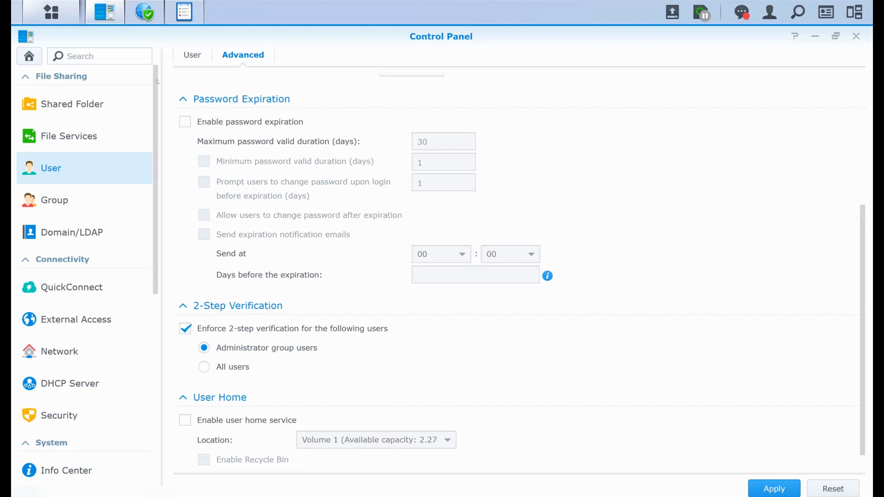
{"action": "scroll", "coordinate": [157, 82], "scroll_direction": "down", "scroll_amount": 2}
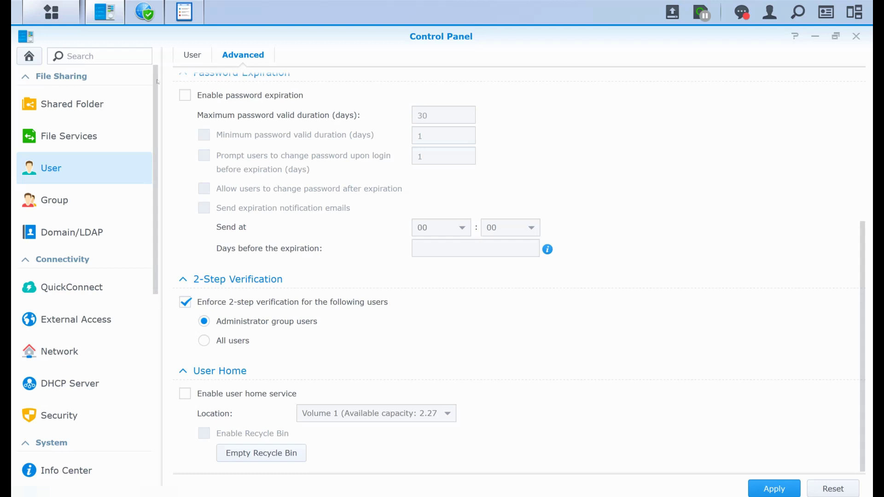
Discard the pending user change and show Security's Account tab: auto block at 10 attempts within 5 minutes
{"action": "left_click", "coordinate": [33, 162]}
{"action": "left_click", "coordinate": [493, 287]}
{"action": "left_click", "coordinate": [364, 55]}
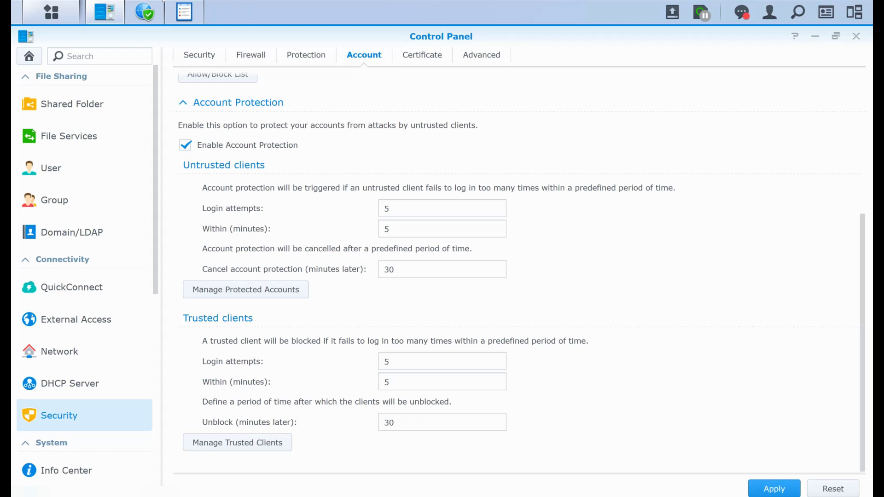
{"action": "scroll", "coordinate": [516, 276], "scroll_direction": "up", "scroll_amount": 5}
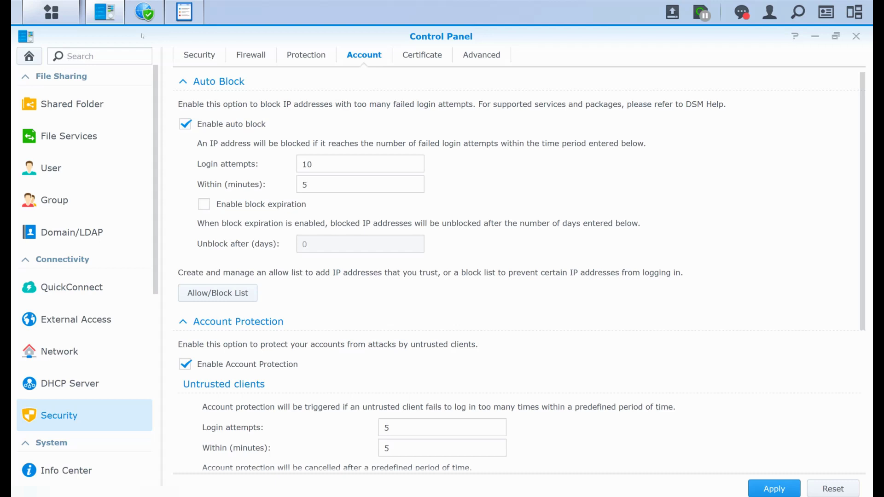
Scroll to the trusted-client rules: 5 login attempts within 5 minutes, unblocked after 30 minutes
{"action": "scroll", "coordinate": [143, 120], "scroll_direction": "down", "scroll_amount": 4}
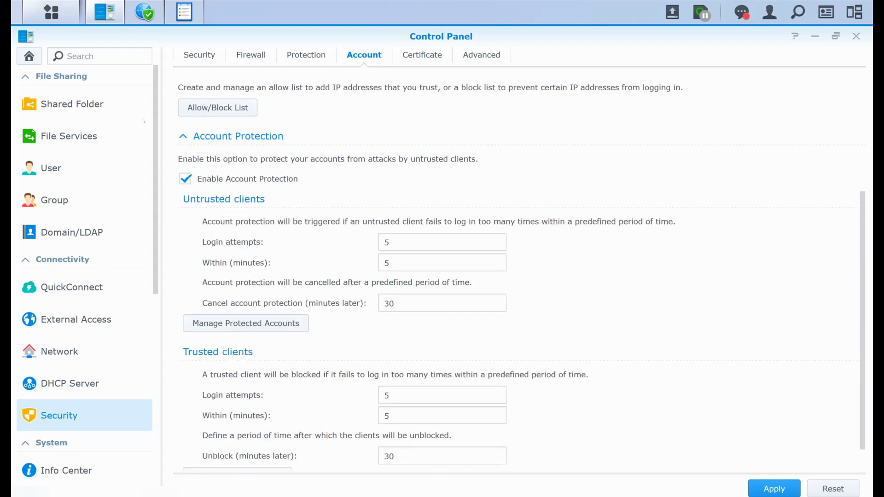
{"action": "scroll", "coordinate": [143, 120], "scroll_direction": "down", "scroll_amount": 1}
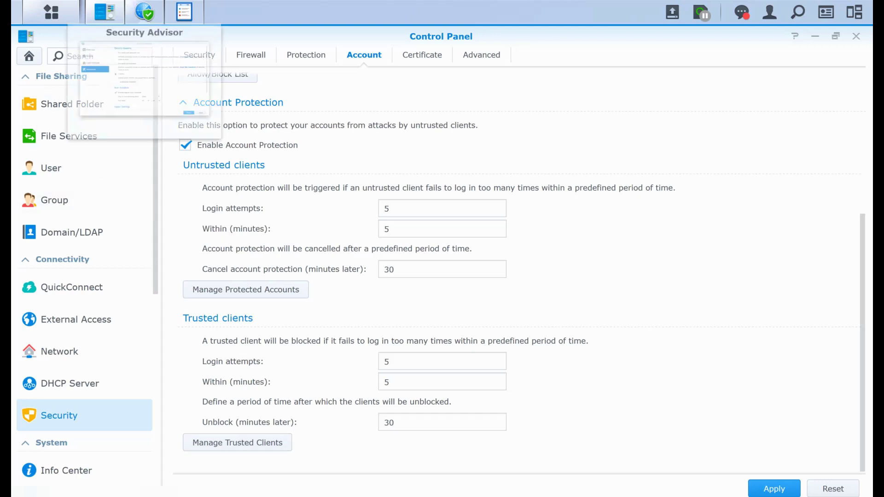
In Security Advisor, browse the Customize checklist of security checks and close it without saving
{"action": "left_click", "coordinate": [144, 12]}
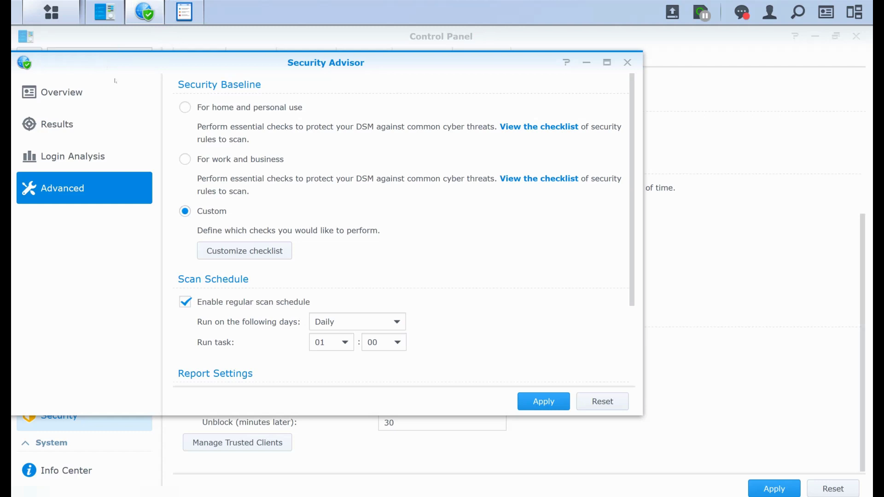
{"action": "left_click", "coordinate": [245, 250]}
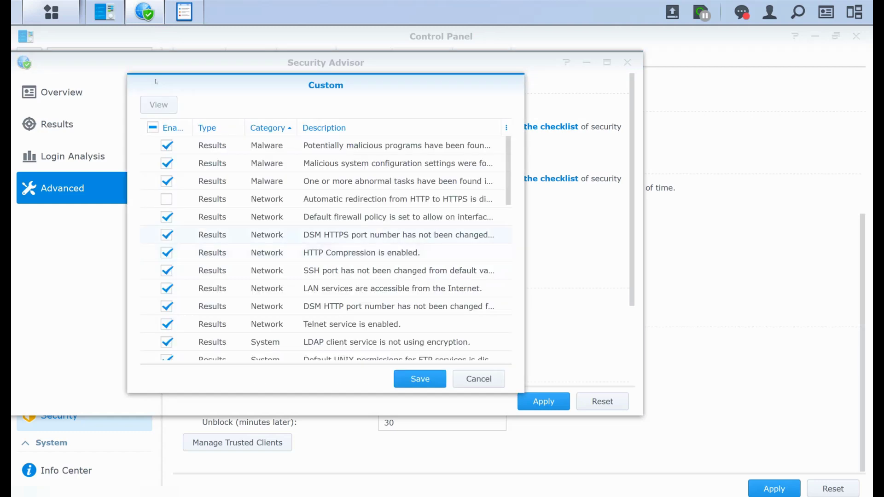
{"action": "scroll", "coordinate": [325, 244], "scroll_direction": "down", "scroll_amount": 10}
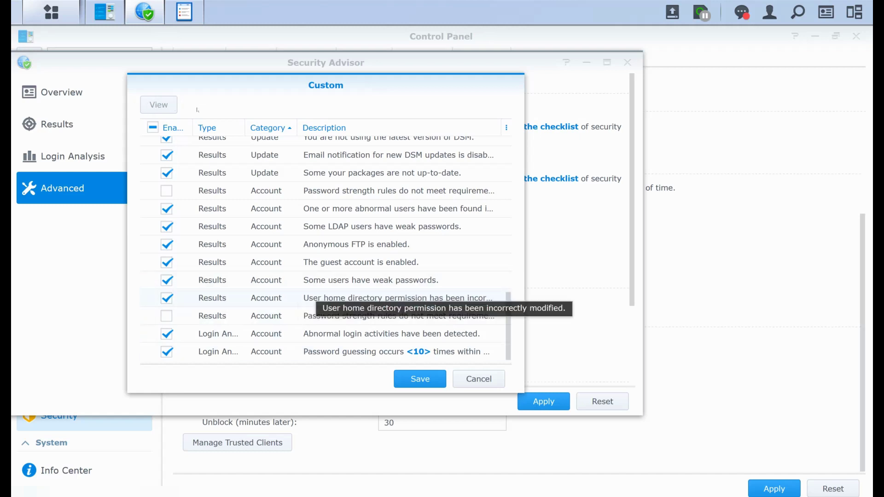
{"action": "scroll", "coordinate": [160, 101], "scroll_direction": "up", "scroll_amount": 5}
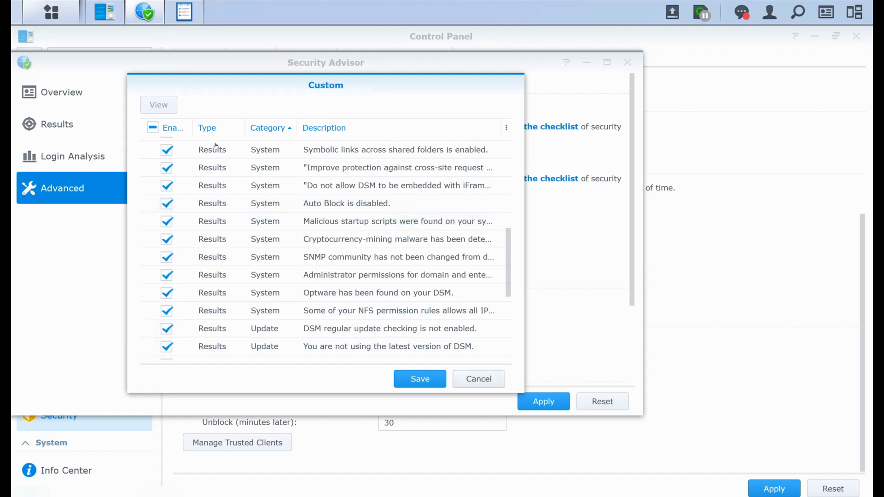
{"action": "key", "text": "Escape"}
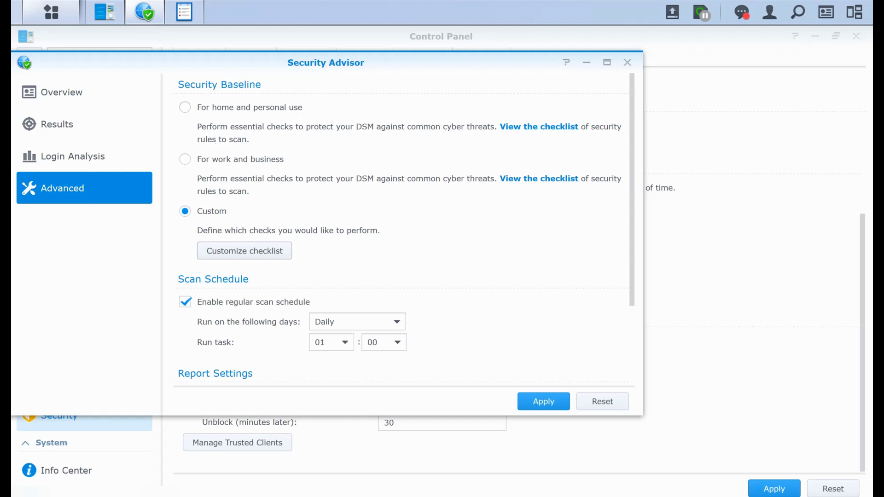
Bring Log Center forward and move from its Logs page to the notification rules
{"action": "left_click", "coordinate": [184, 12]}
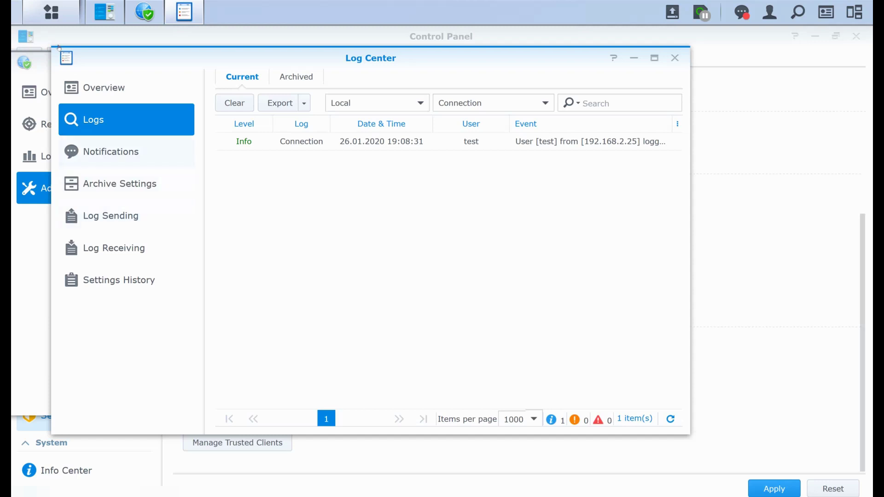
{"action": "key", "text": "Down"}
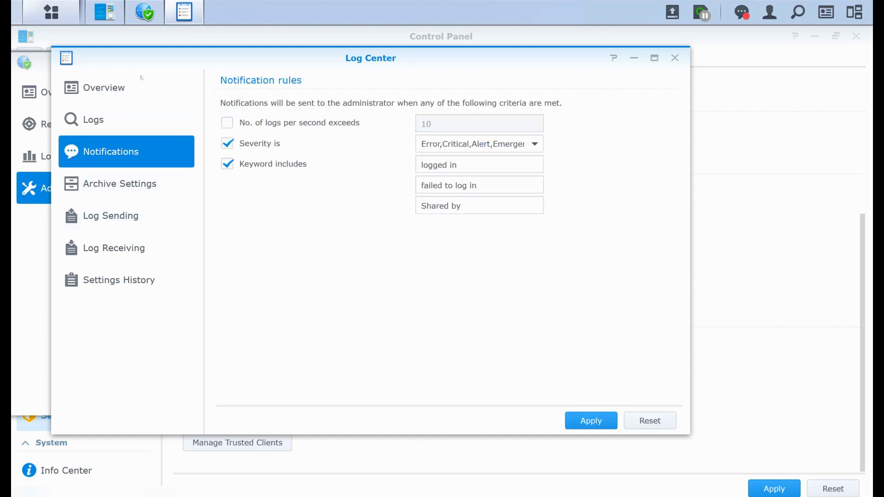
Review the 'logged in' and 'failed to log in' notification keywords, then switch to Security Advisor
{"action": "triple_click", "coordinate": [438, 165]}
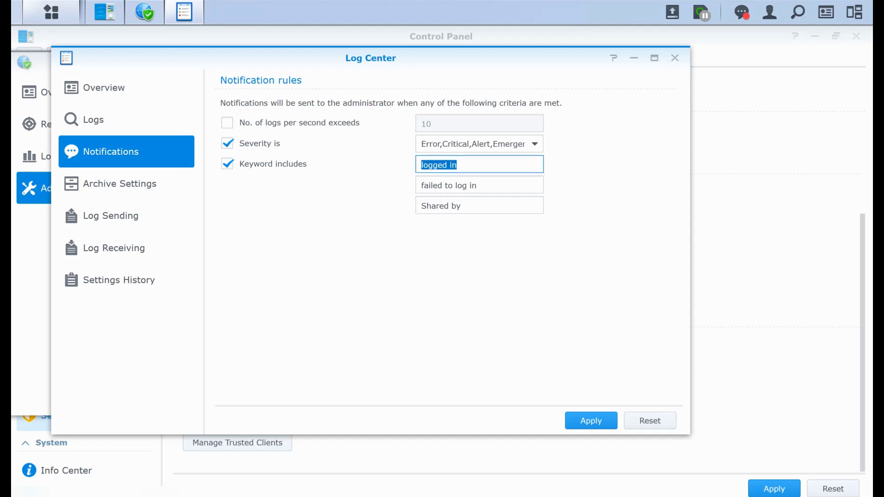
{"action": "key", "text": "Tab"}
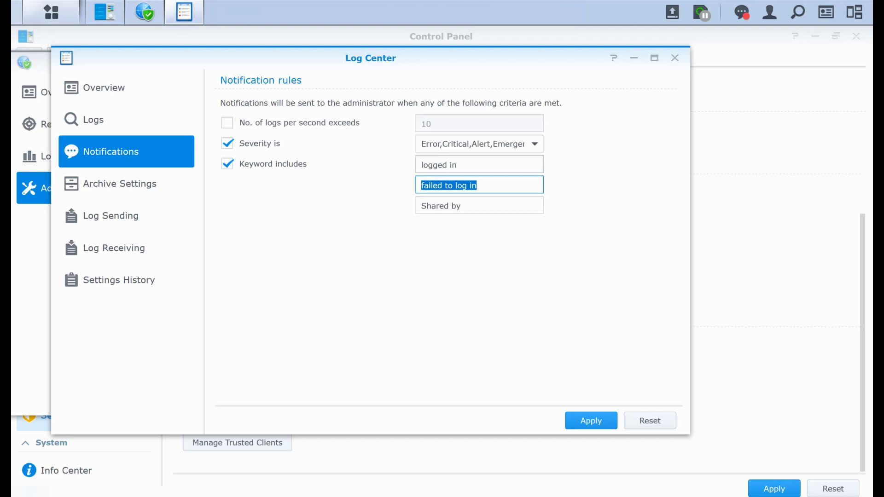
{"action": "left_click", "coordinate": [146, 11]}
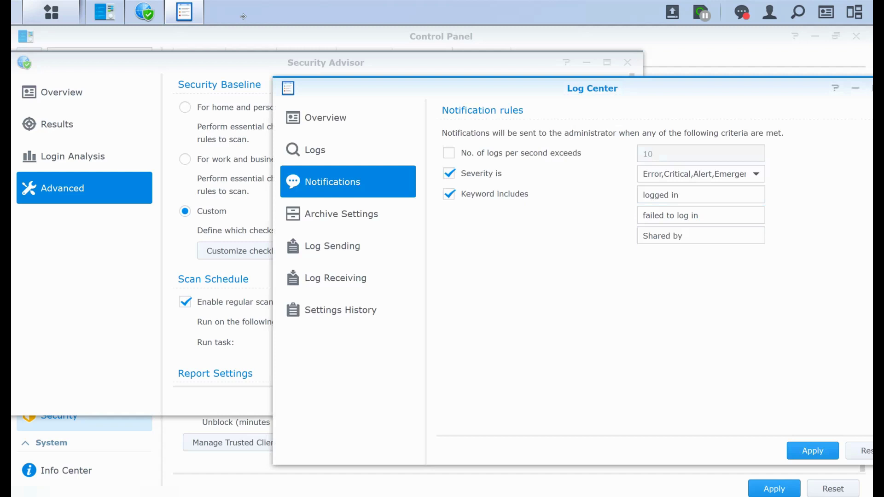
{"action": "left_click", "coordinate": [105, 12]}
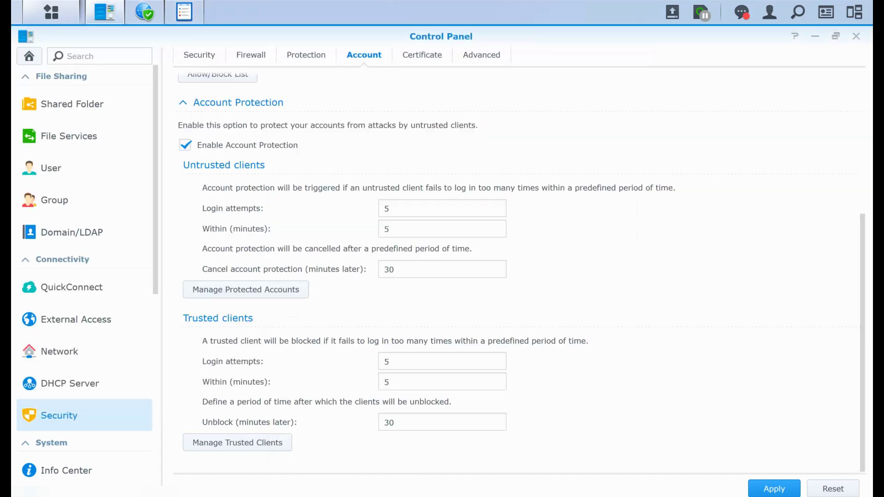
{"action": "scroll", "coordinate": [58, 143], "scroll_direction": "down", "scroll_amount": 5}
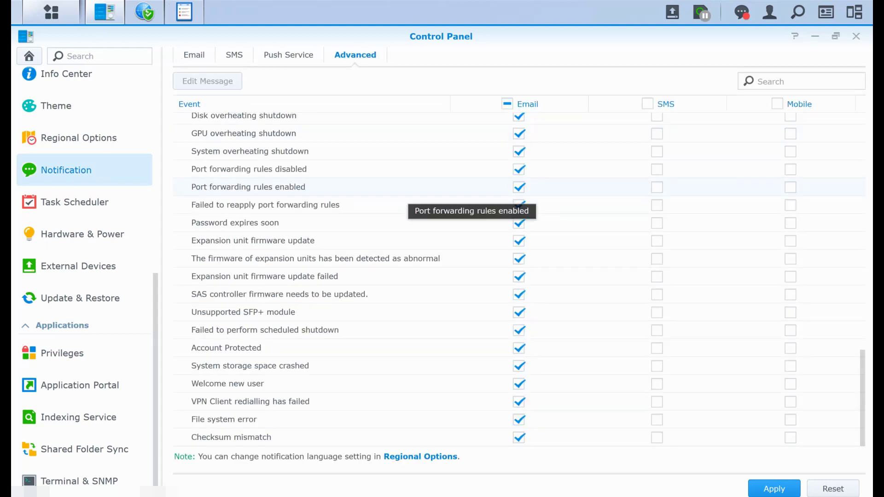
{"action": "scroll", "coordinate": [354, 210], "scroll_direction": "up", "scroll_amount": 15}
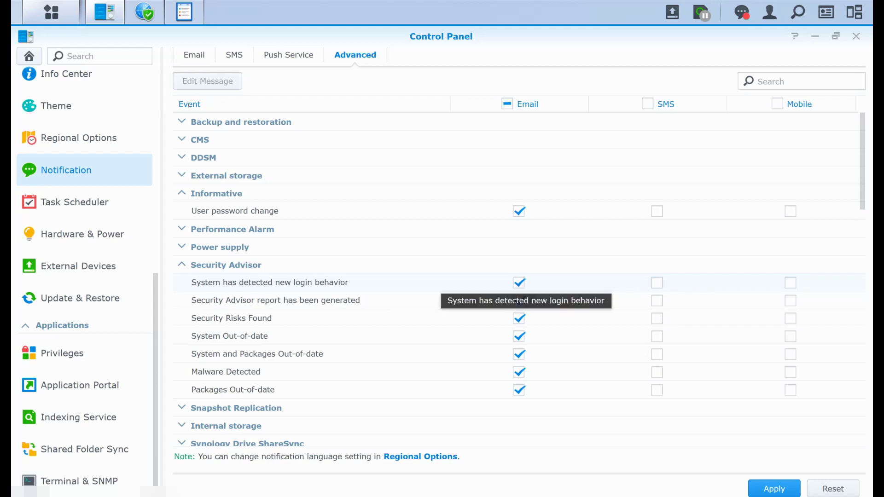
{"action": "scroll", "coordinate": [340, 353], "scroll_direction": "down", "scroll_amount": 3}
{"action": "scroll", "coordinate": [154, 133], "scroll_direction": "down", "scroll_amount": 5}
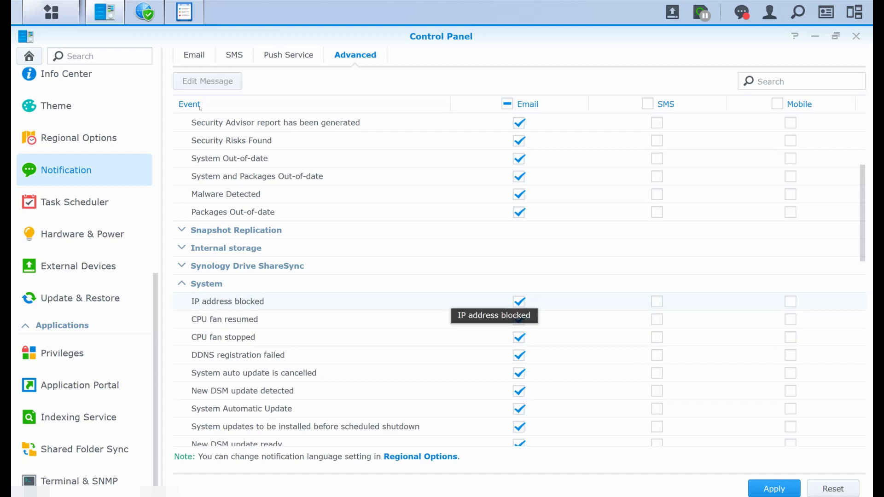
{"action": "scroll", "coordinate": [506, 304], "scroll_direction": "down", "scroll_amount": 10}
{"action": "scroll", "coordinate": [507, 301], "scroll_direction": "down", "scroll_amount": 8}
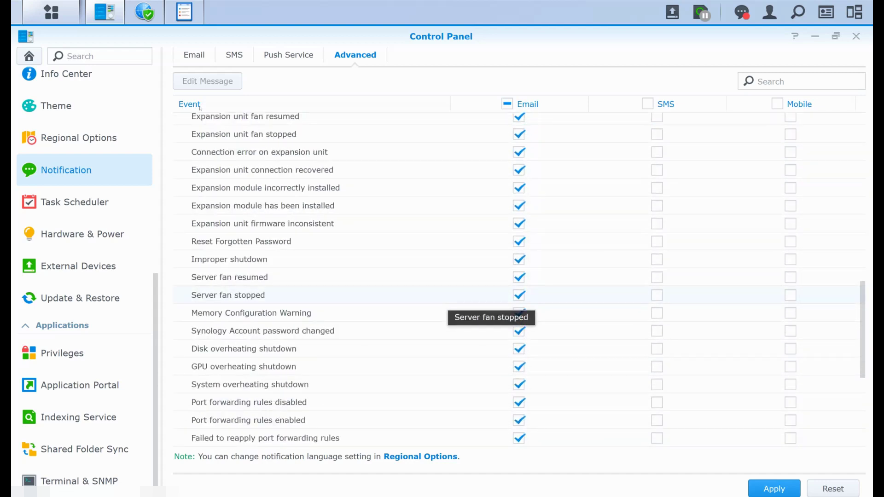
{"action": "scroll", "coordinate": [507, 304], "scroll_direction": "down", "scroll_amount": 3}
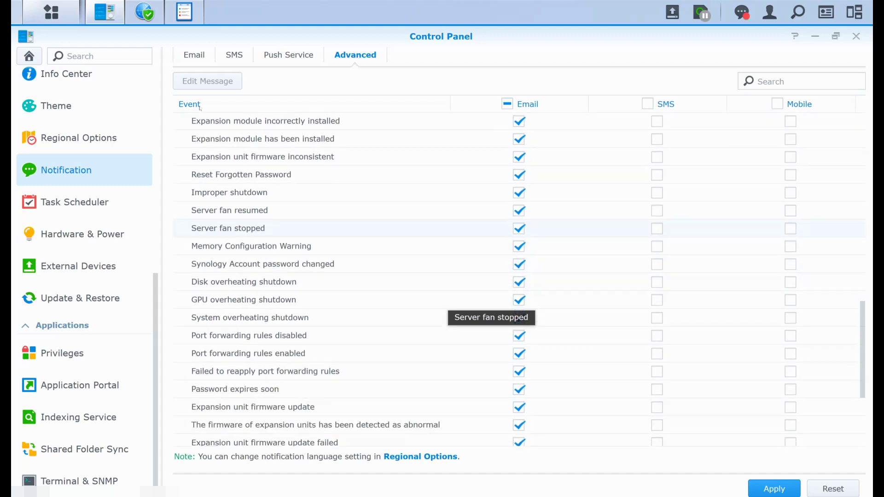
{"action": "scroll", "coordinate": [506, 304], "scroll_direction": "down", "scroll_amount": 6}
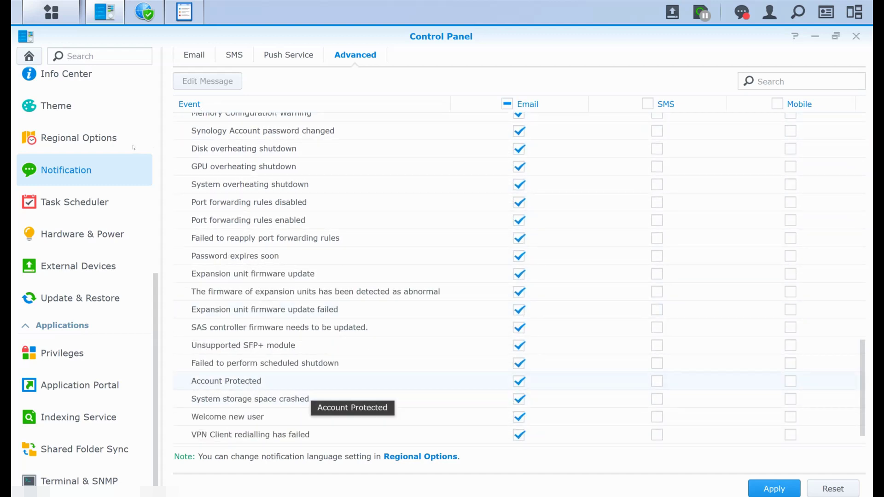
{"action": "scroll", "coordinate": [507, 304], "scroll_direction": "down", "scroll_amount": 2}
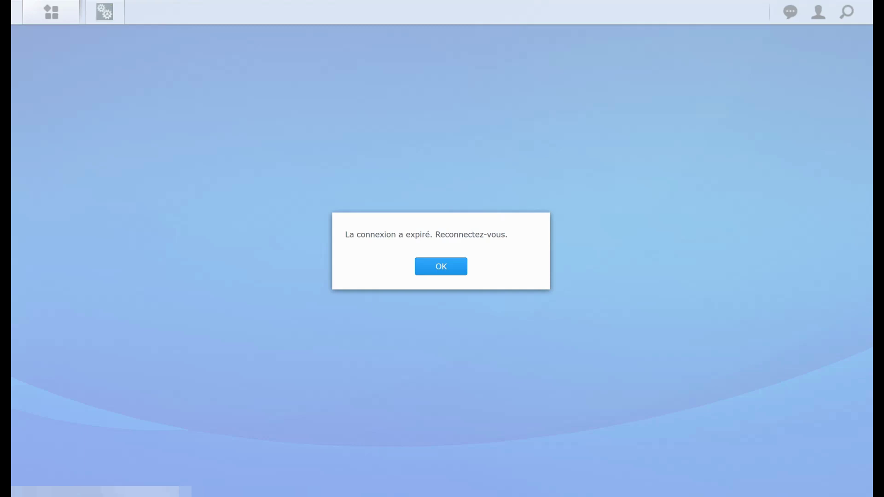
Acknowledge the expired session and sign back in with the test account's username and password
{"action": "key", "text": "Return"}
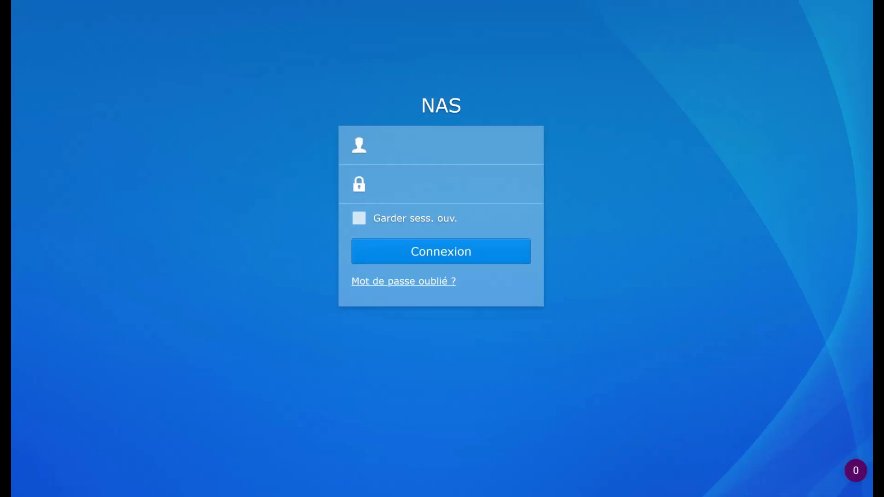
{"action": "type", "text": "test*********"}
{"action": "key", "text": "Return"}
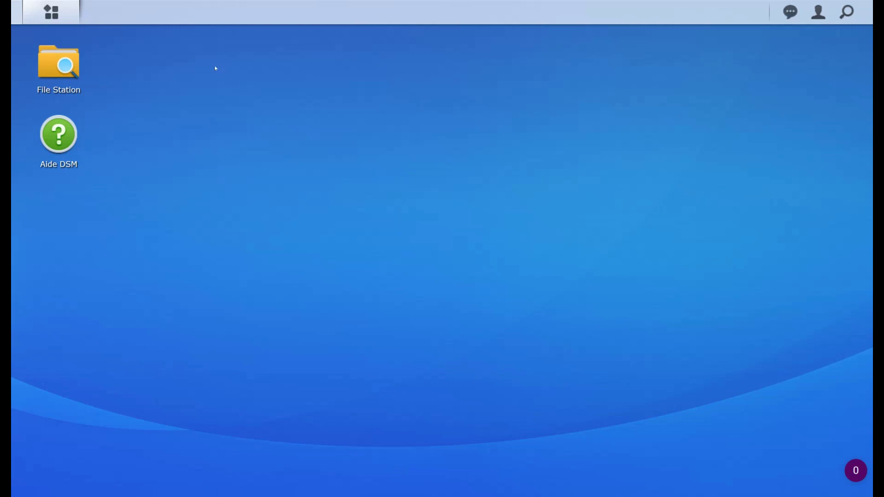
In Personal options, try enabling 2-step verification twice, skip e-mail setup, then show Protection du compte
{"action": "left_click", "coordinate": [818, 12]}
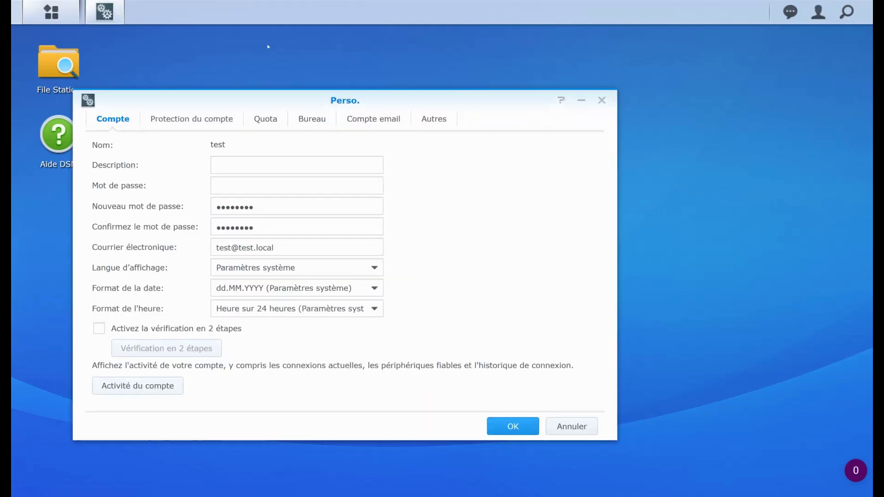
{"action": "left_click", "coordinate": [99, 328]}
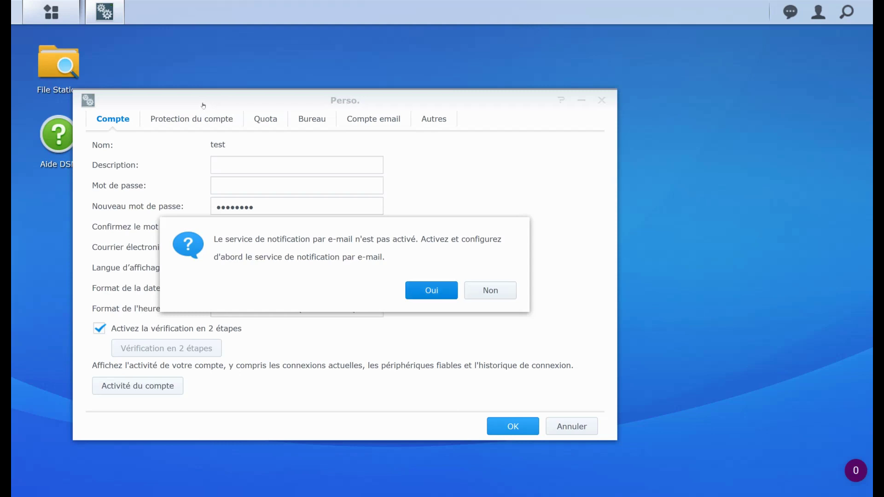
{"action": "key", "text": "Return"}
{"action": "key", "text": "Escape"}
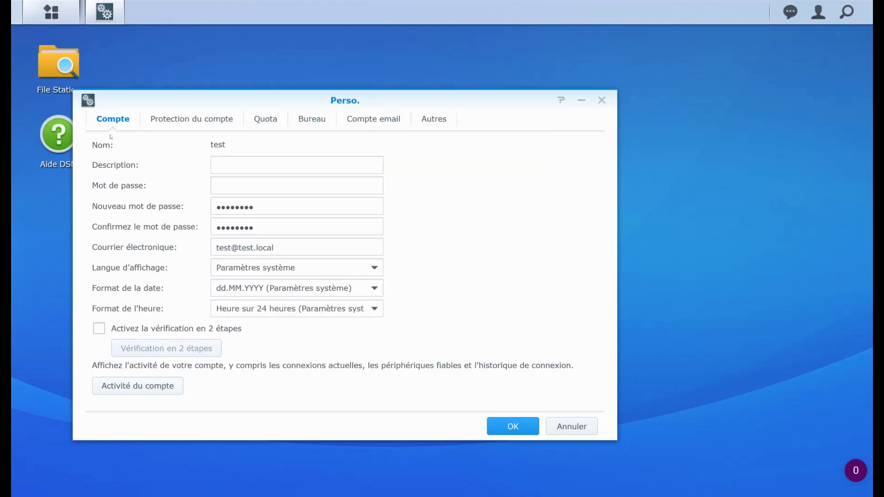
{"action": "key", "text": "space"}
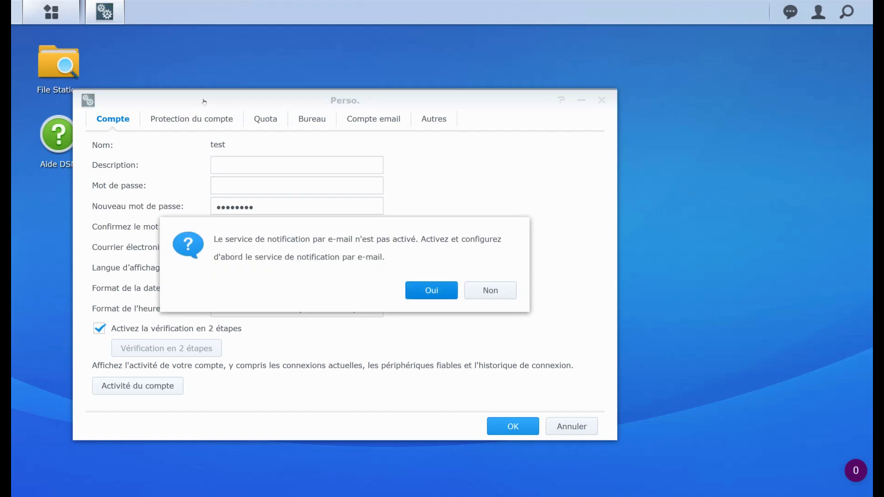
{"action": "key", "text": "Return"}
{"action": "key", "text": "Escape"}
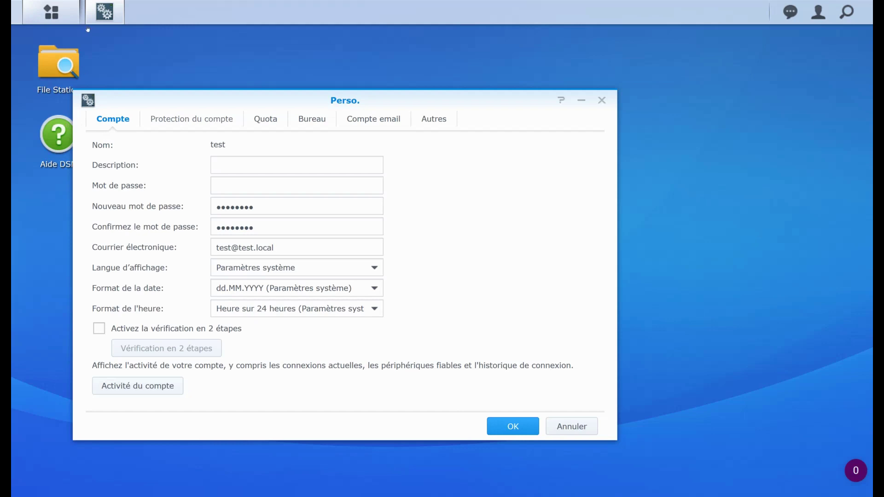
{"action": "left_click", "coordinate": [221, 119]}
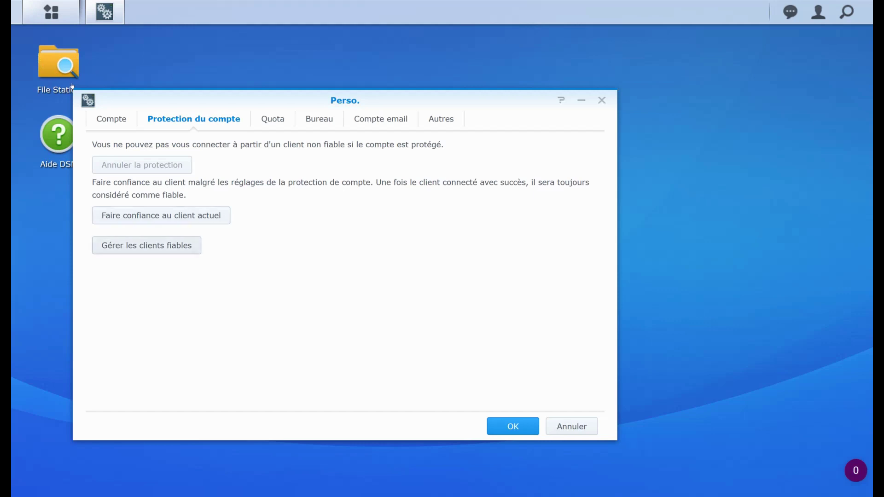
{"action": "key", "text": "Return"}
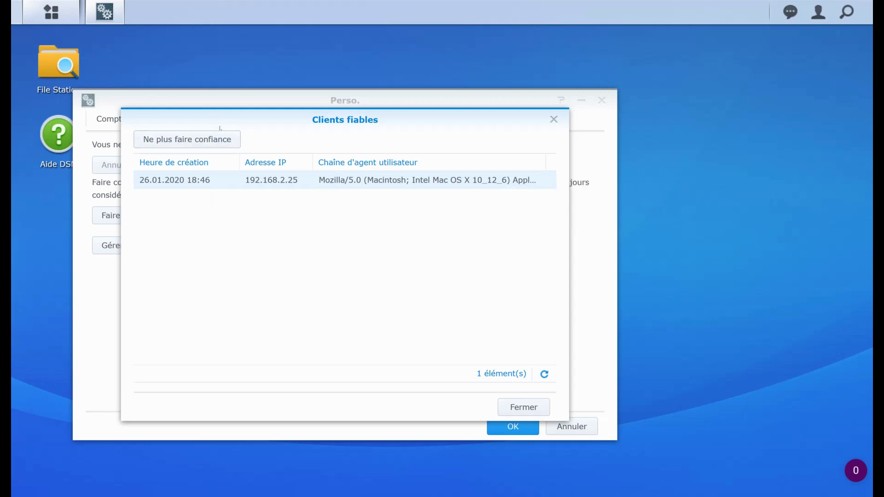
{"action": "key", "text": "Escape"}
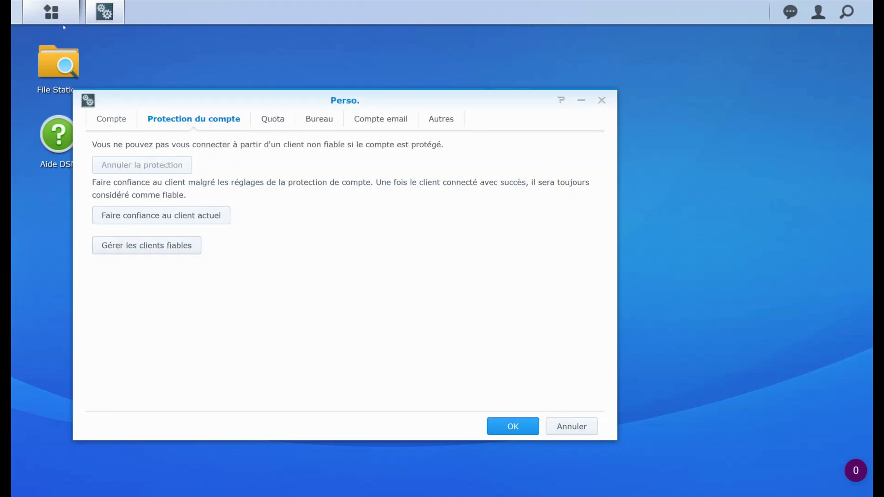
{"action": "left_click", "coordinate": [111, 119]}
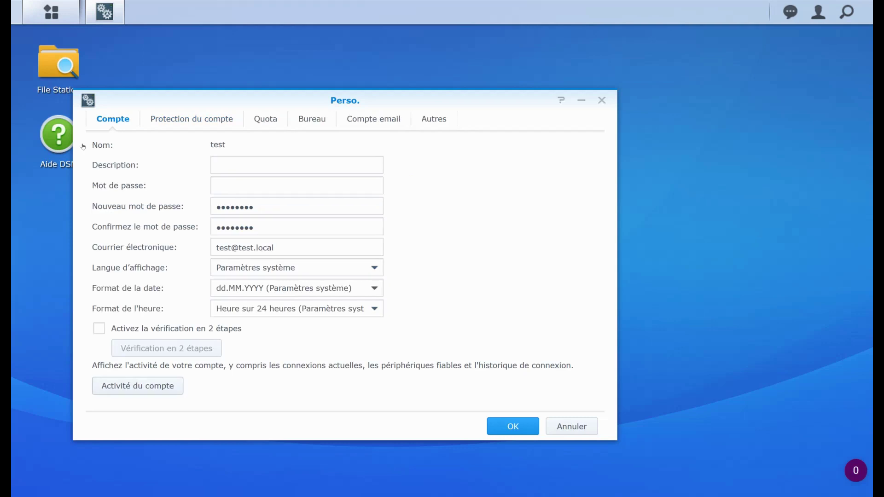
Open Activité du compte and view the login history: 2 DSM connections on 26.01.2020
{"action": "key", "text": "Return"}
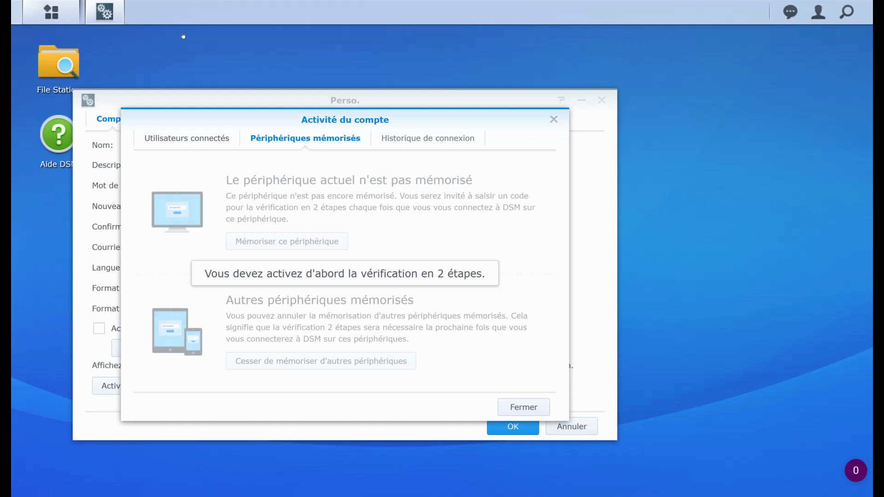
{"action": "key", "text": "Right"}
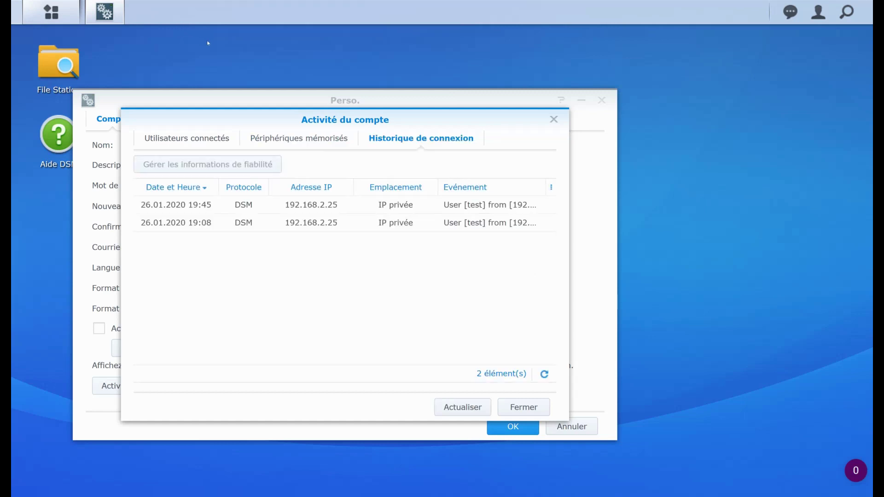
Inspect both DSM login entries from 192.168.2.25 on 26.01.2020, at 19:08 and 19:45
{"action": "key", "text": "Down"}
{"action": "key", "text": "Down"}
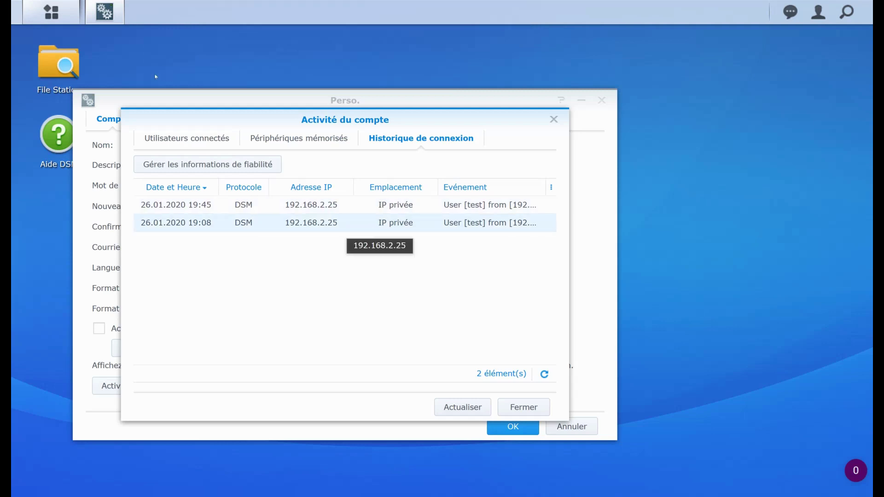
{"action": "key", "text": "Up"}
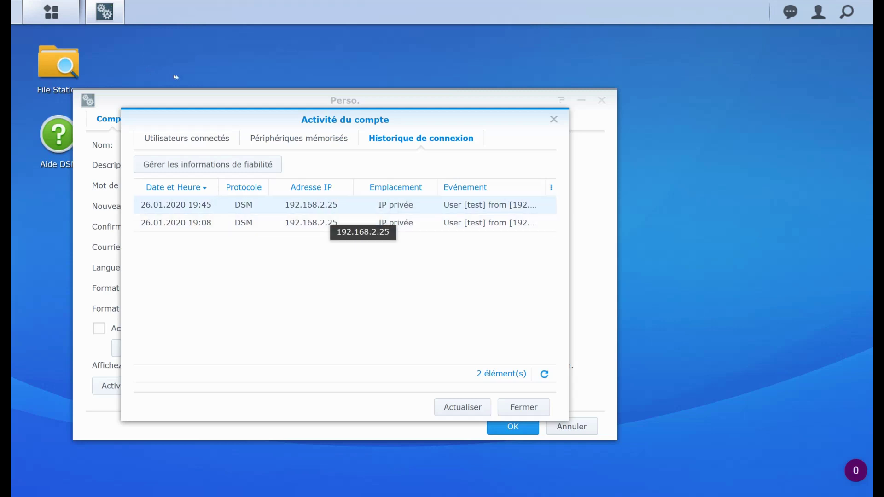